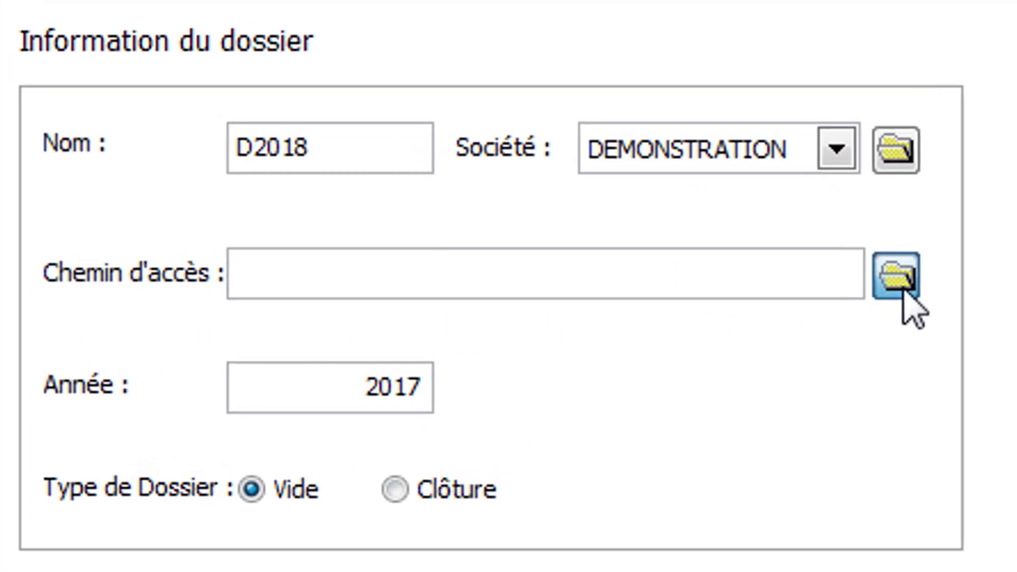
# Set the new dossier's access path to D:\ATLASCOM\ATLASCOM590\, its year to 2018 and its type to Clôture, and continue.
pyautogui.click(974, 286)
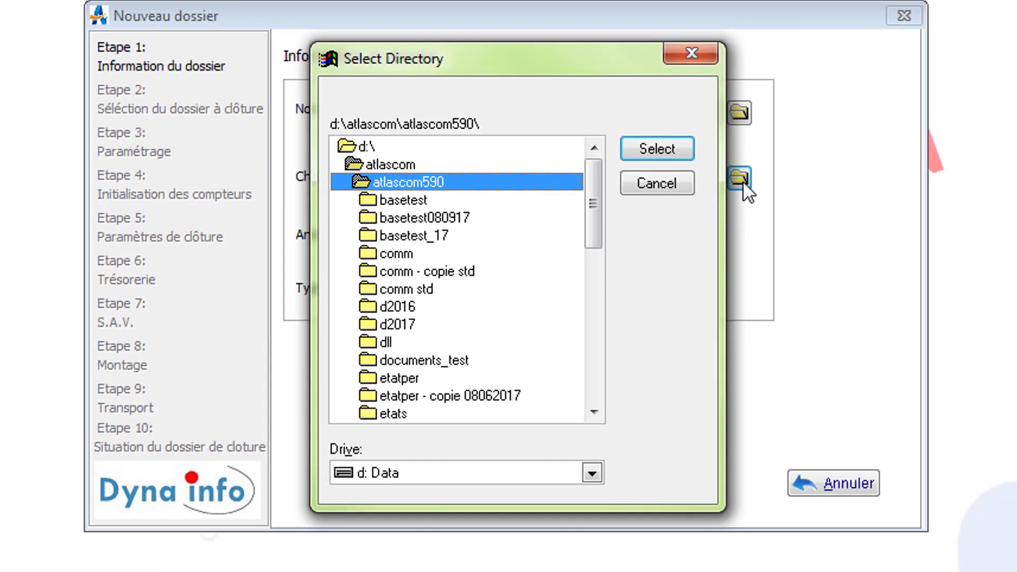
pyautogui.click(668, 152)
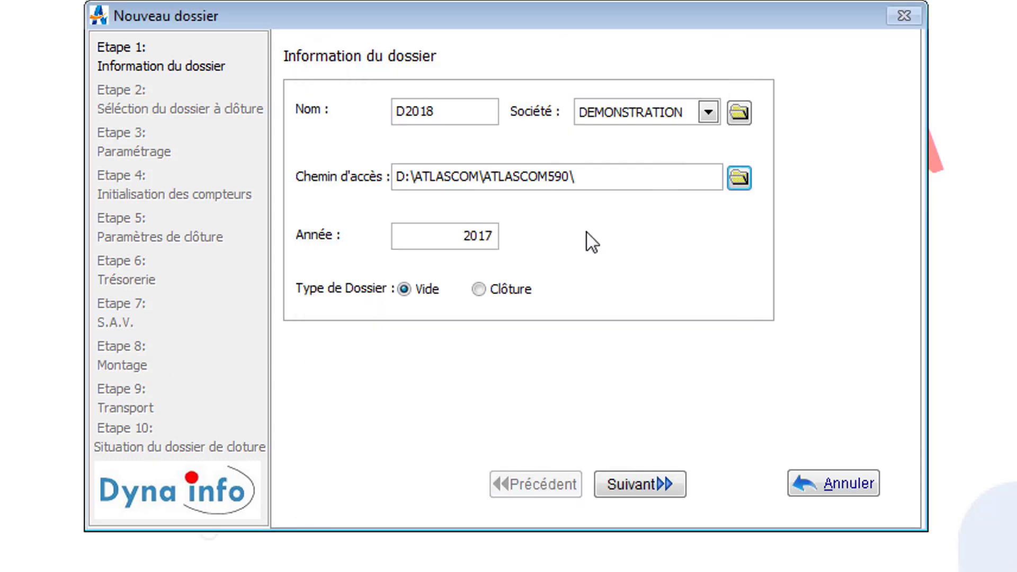
pyautogui.moveTo(431, 235); pyautogui.dragTo(531, 233)
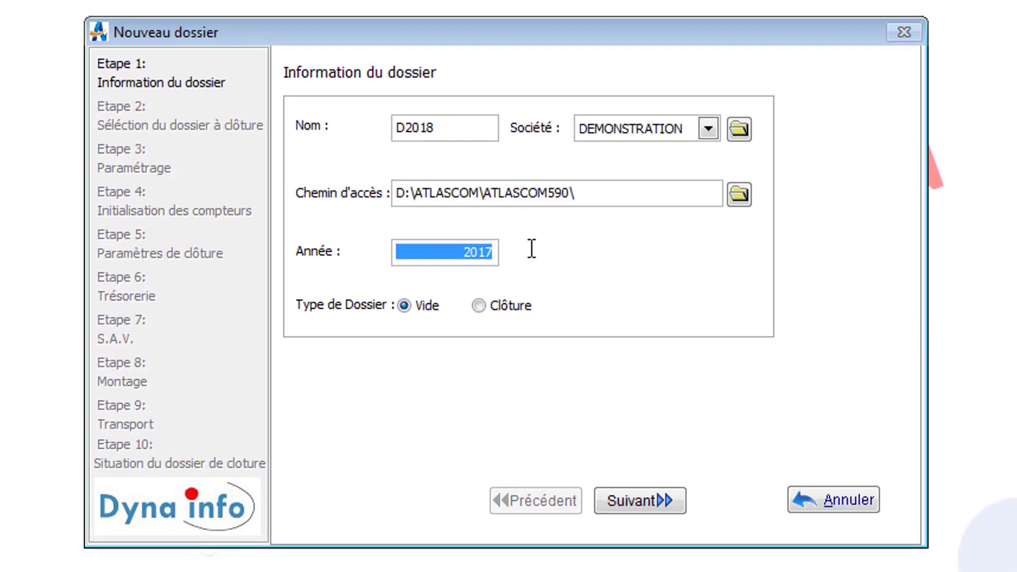
pyautogui.write('2018')
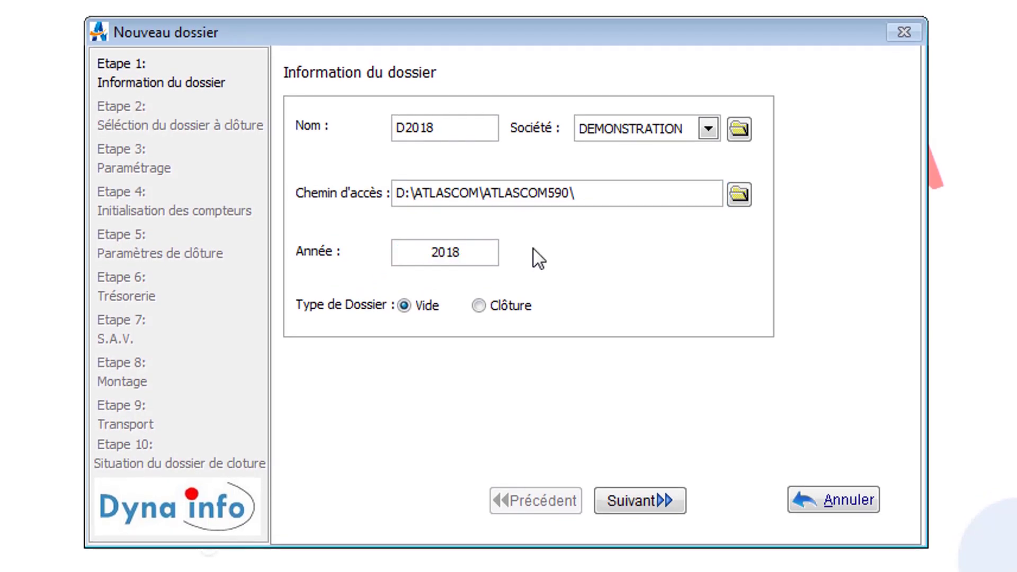
pyautogui.click(506, 308)
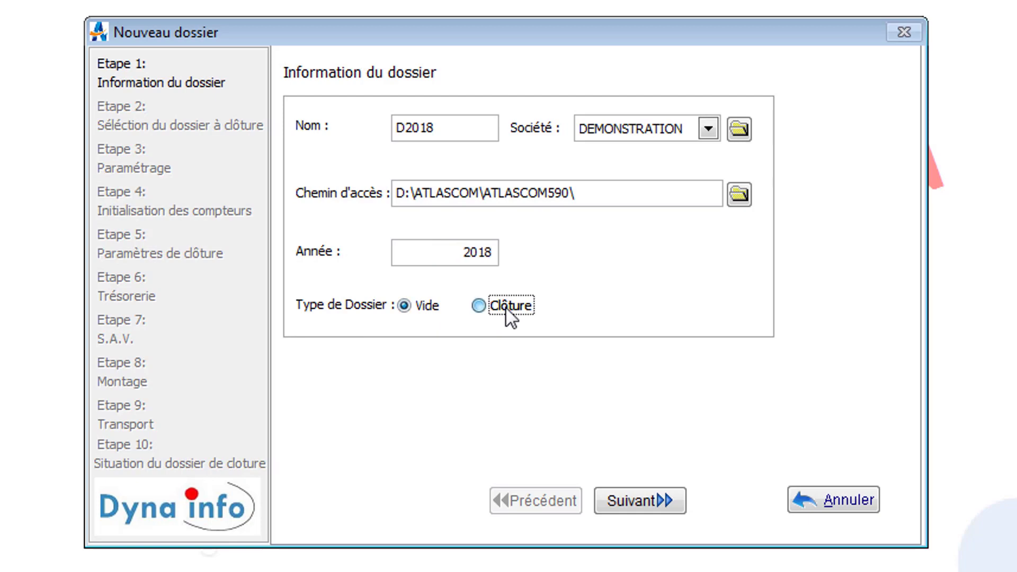
pyautogui.click(642, 500)
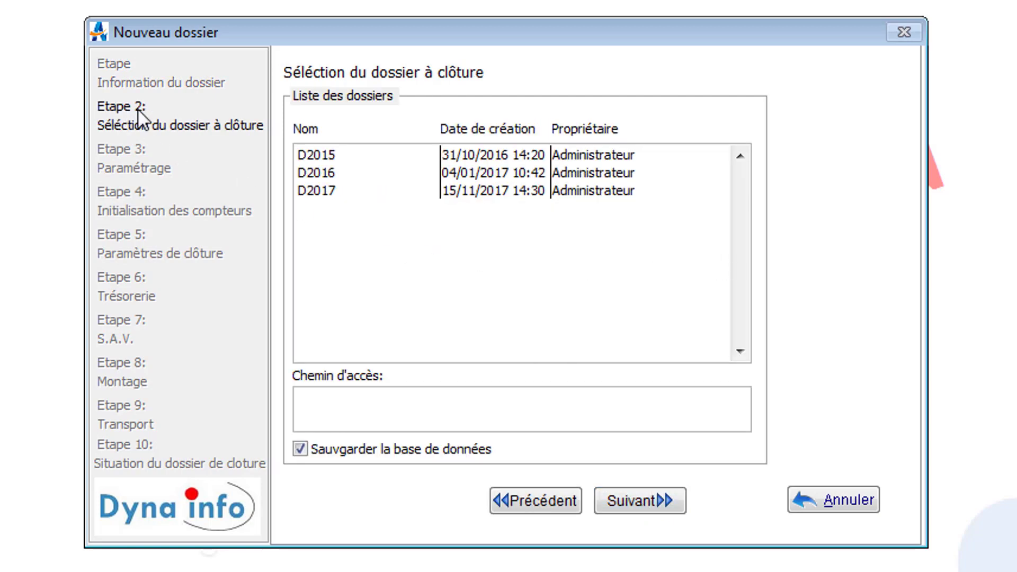
# Choose D2017 as the dossier to close, keeping the database backup option enabled, and continue to the Paramétrage stage.
pyautogui.click(327, 191)
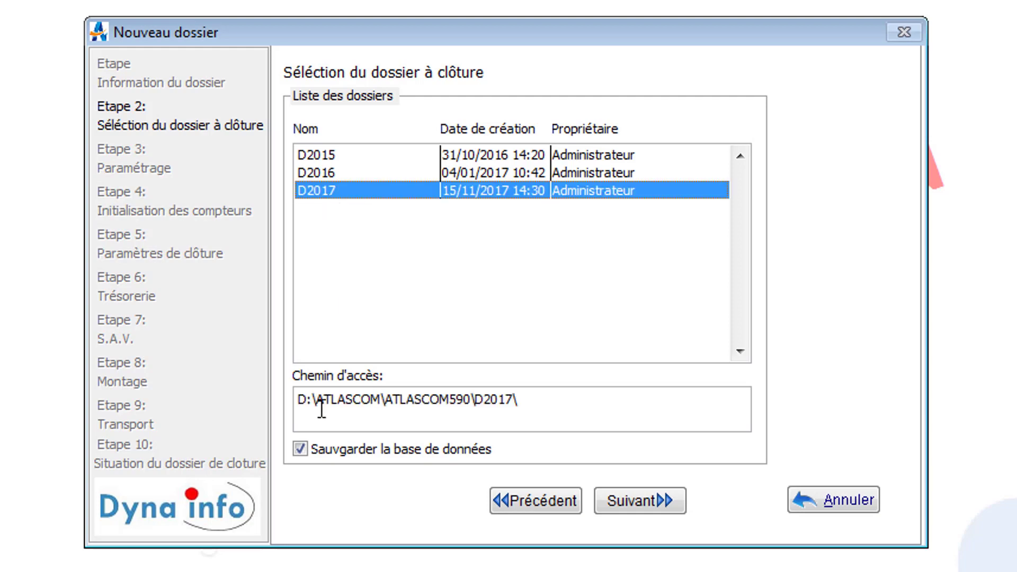
pyautogui.moveTo(301, 396); pyautogui.dragTo(520, 391)
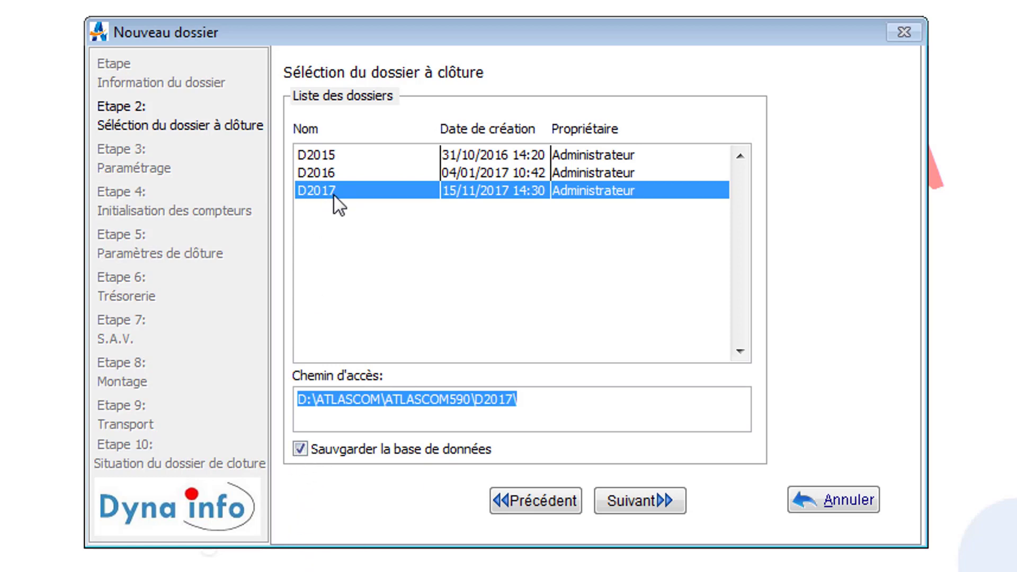
pyautogui.click(637, 505)
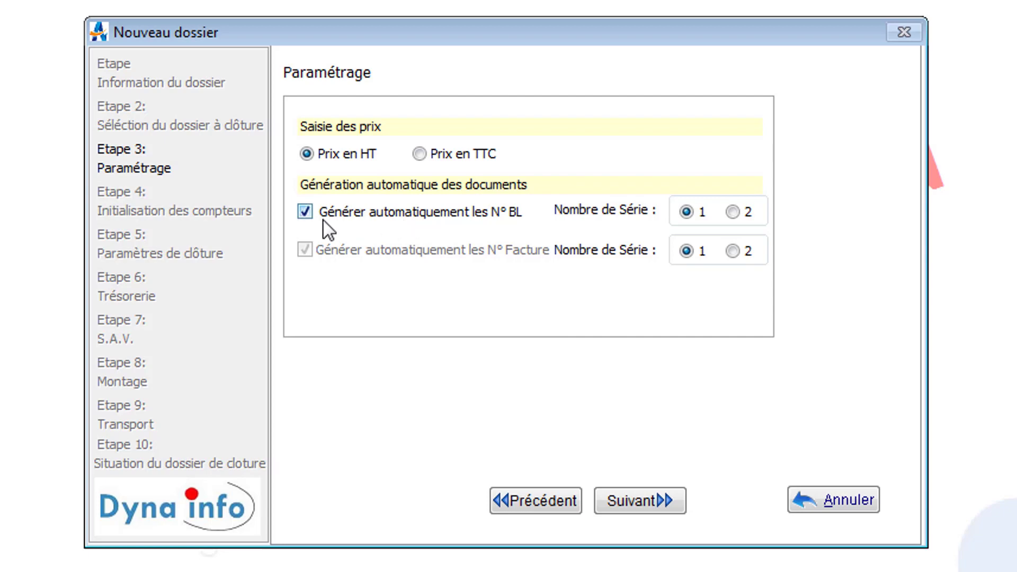
# Keep automatic BL number generation enabled with one series and accept the Paramétrage settings.
pyautogui.click(305, 225)
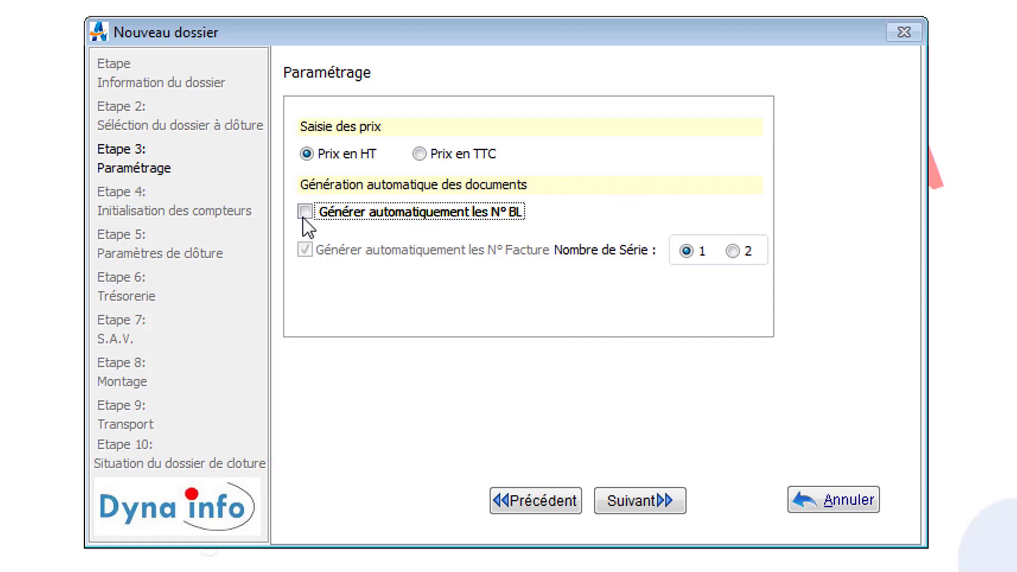
pyautogui.click(305, 212)
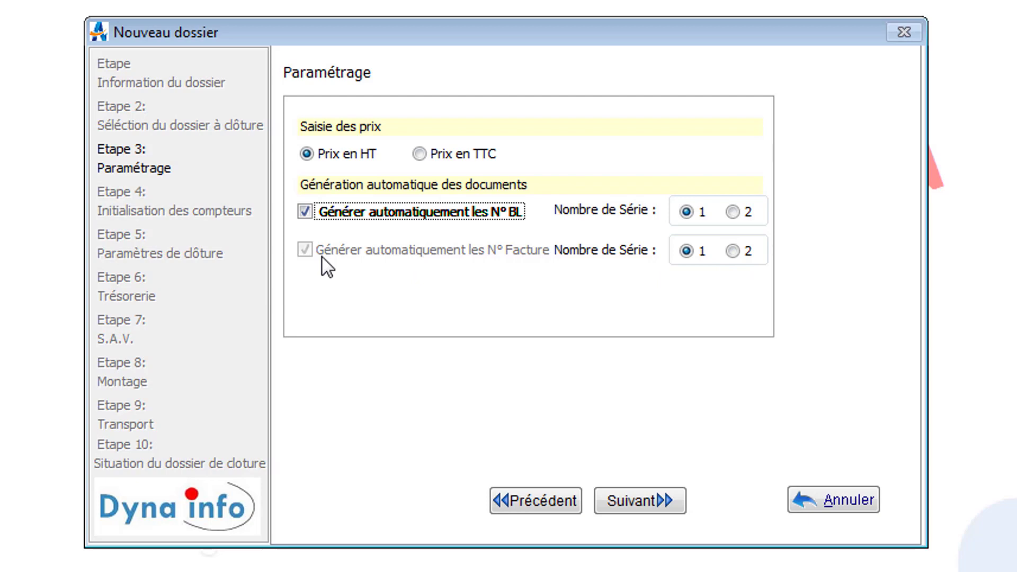
pyautogui.click(654, 504)
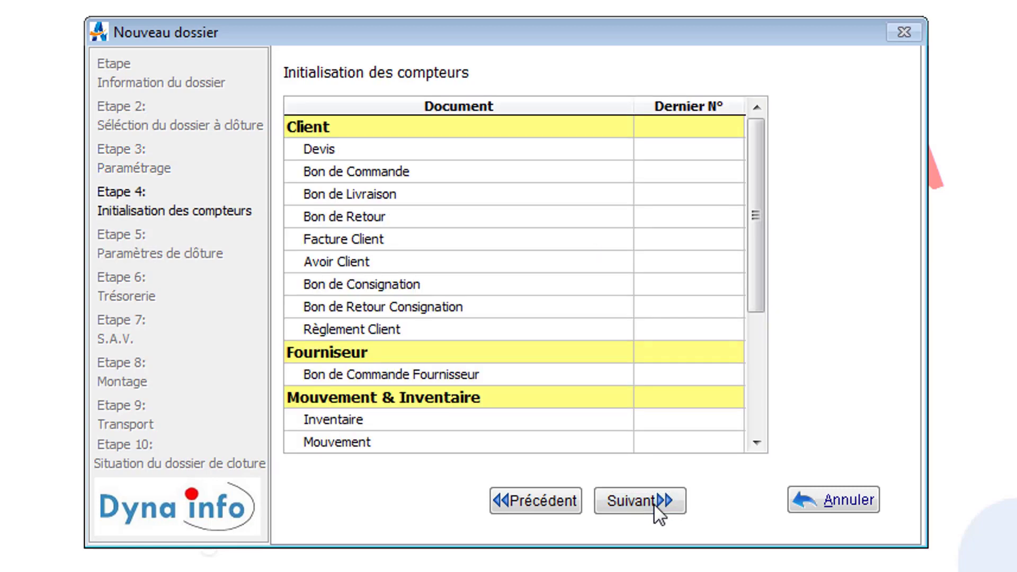
pyautogui.click(663, 151)
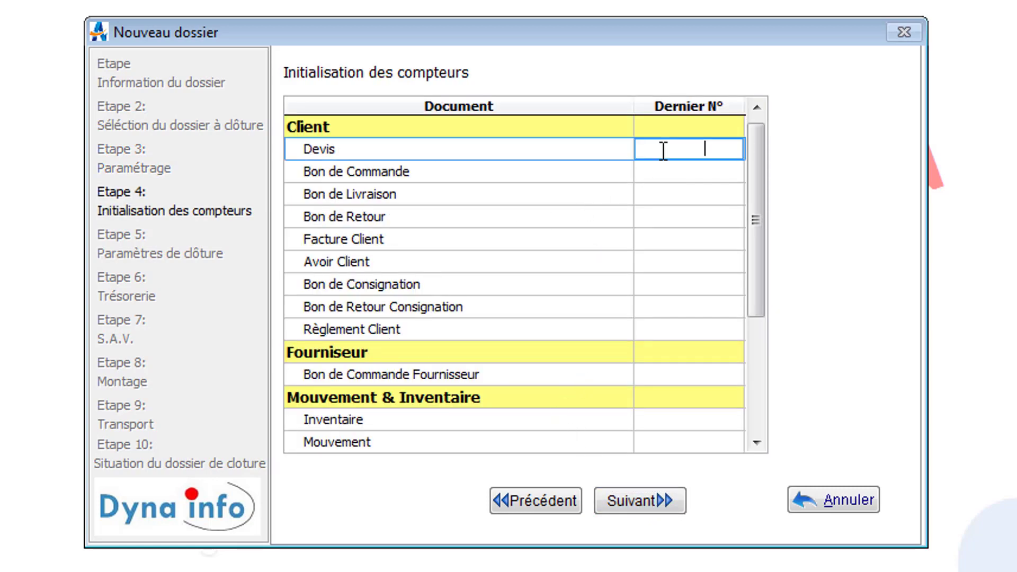
pyautogui.click(664, 173)
pyautogui.click(665, 197)
pyautogui.click(669, 220)
pyautogui.click(672, 264)
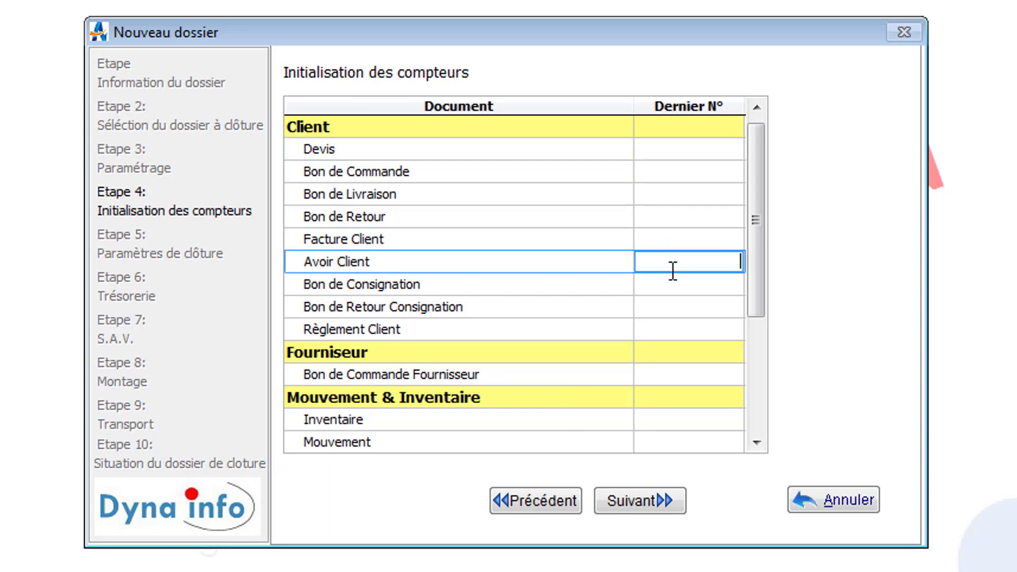
# Initialise the client Devis counter with the last number 18000000.
pyautogui.click(652, 147)
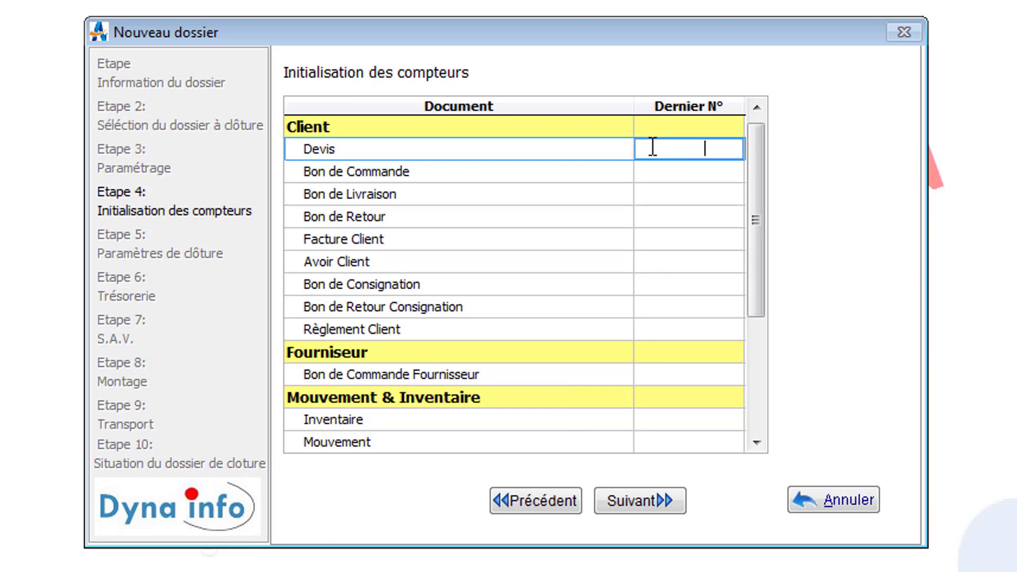
pyautogui.press('Down')
pyautogui.press('Up')
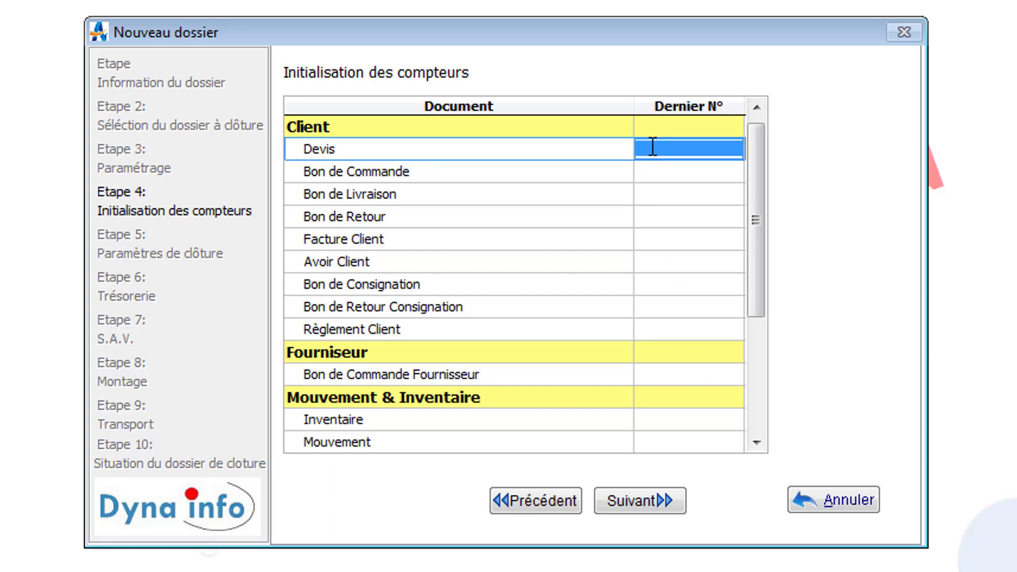
pyautogui.write('18000')
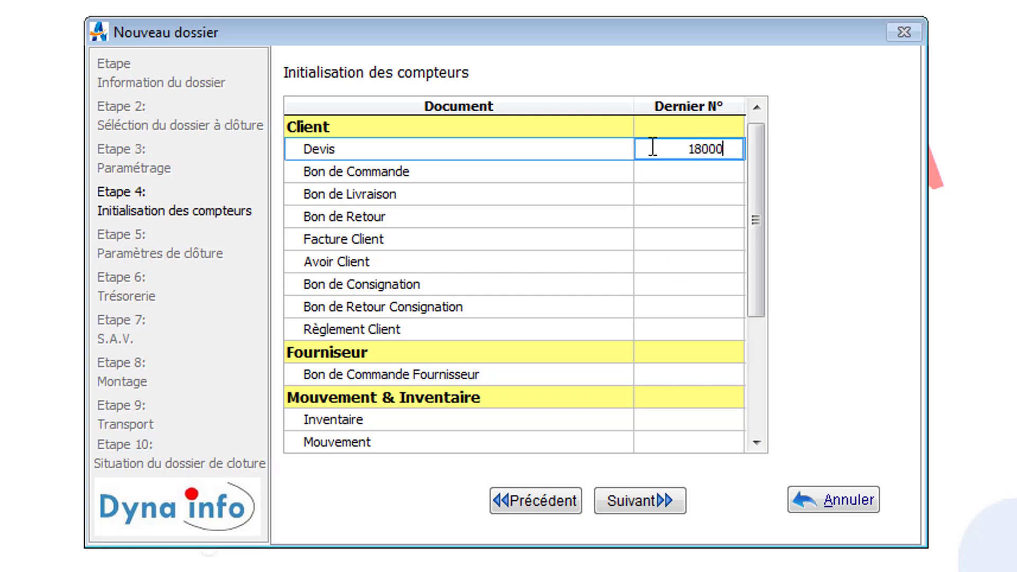
pyautogui.write('000')
pyautogui.press('Return')
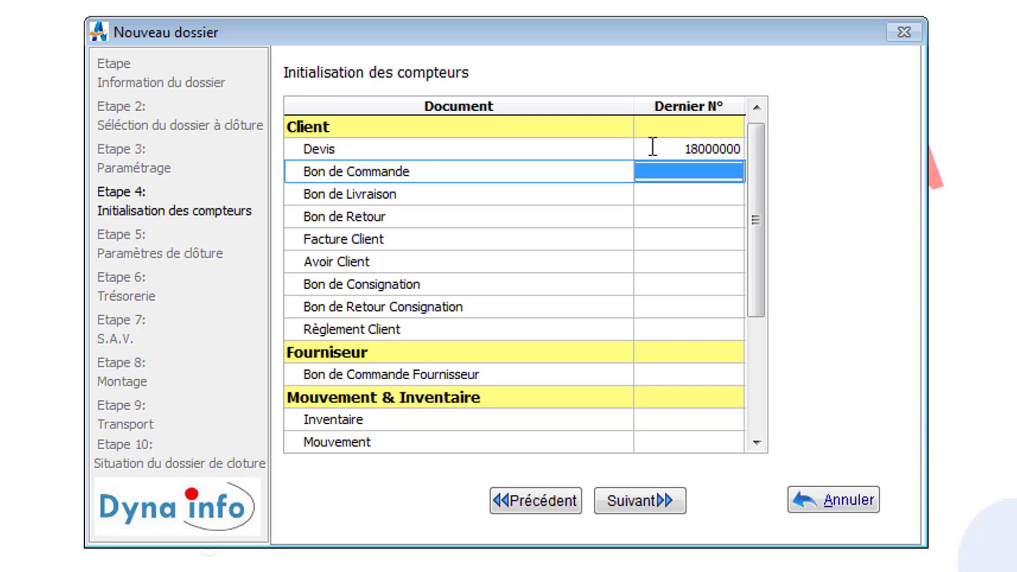
# Set the client Bon de Commande counter's last number to 20180000 and continue to the closing parameters.
pyautogui.write('2018')
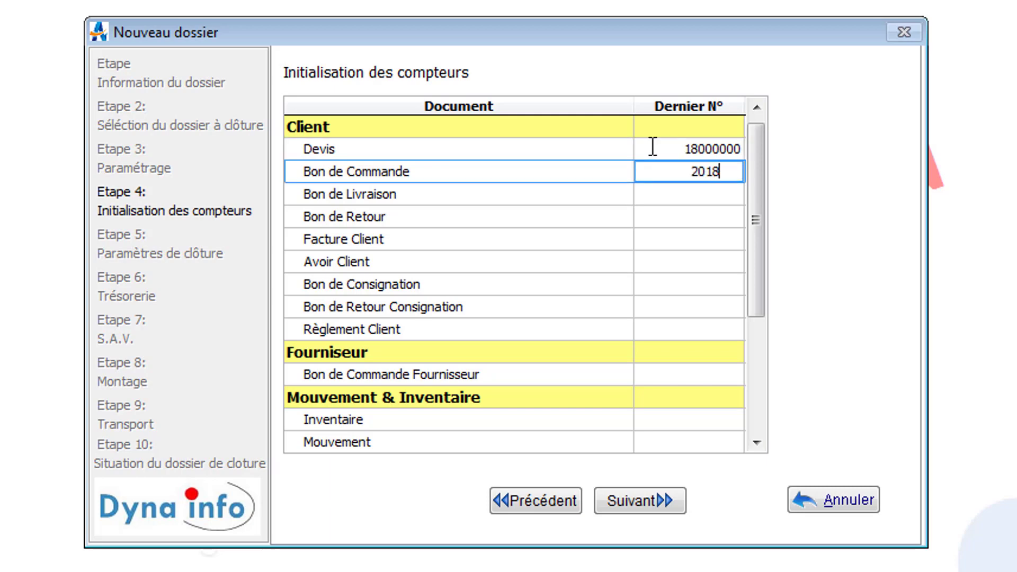
pyautogui.write('0000')
pyautogui.press('Return')
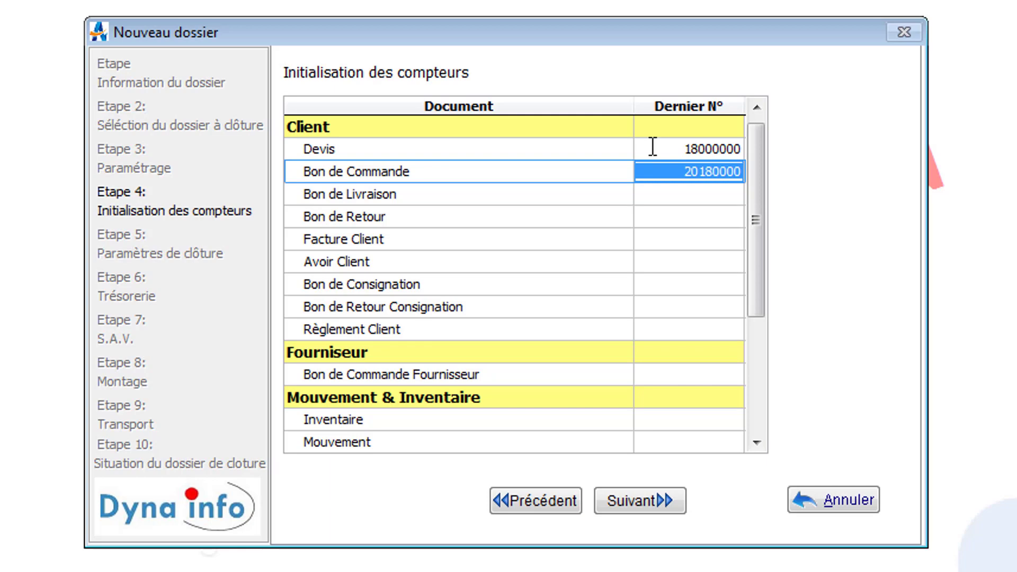
pyautogui.press('Down')
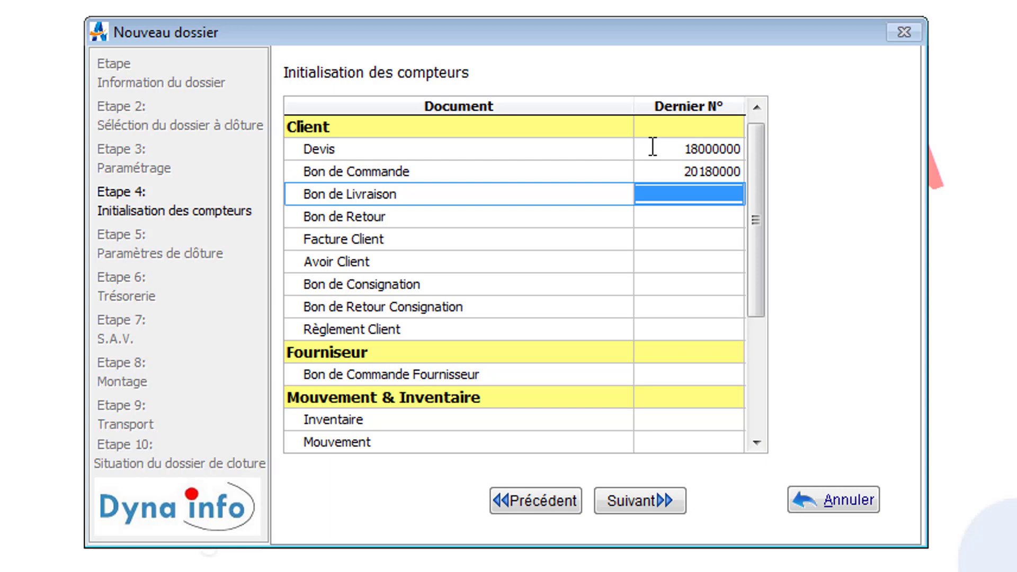
pyautogui.click(642, 504)
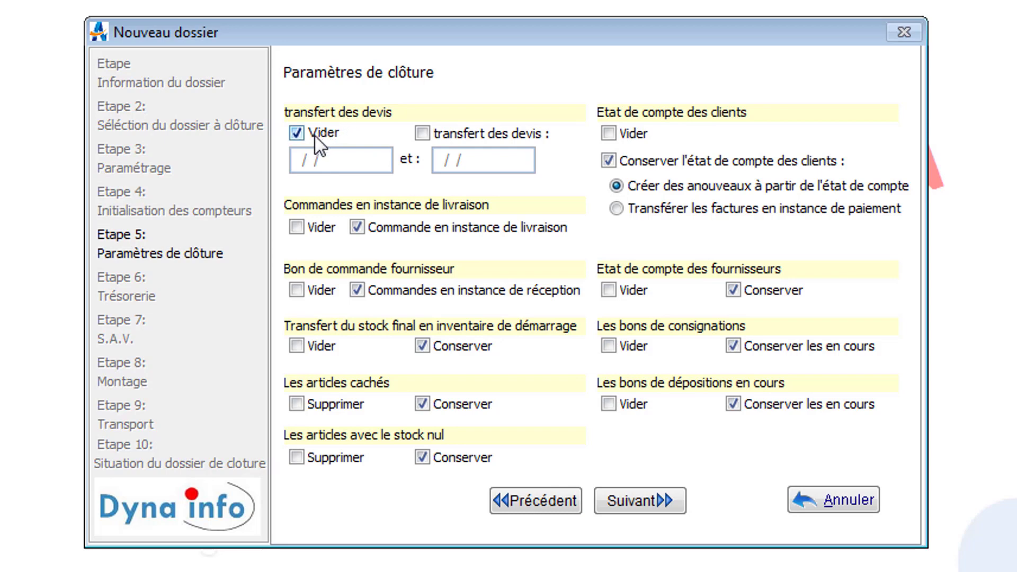
# Enable the date-range transfer of devis instead of emptying them, leaving both dates blank.
pyautogui.click(422, 133)
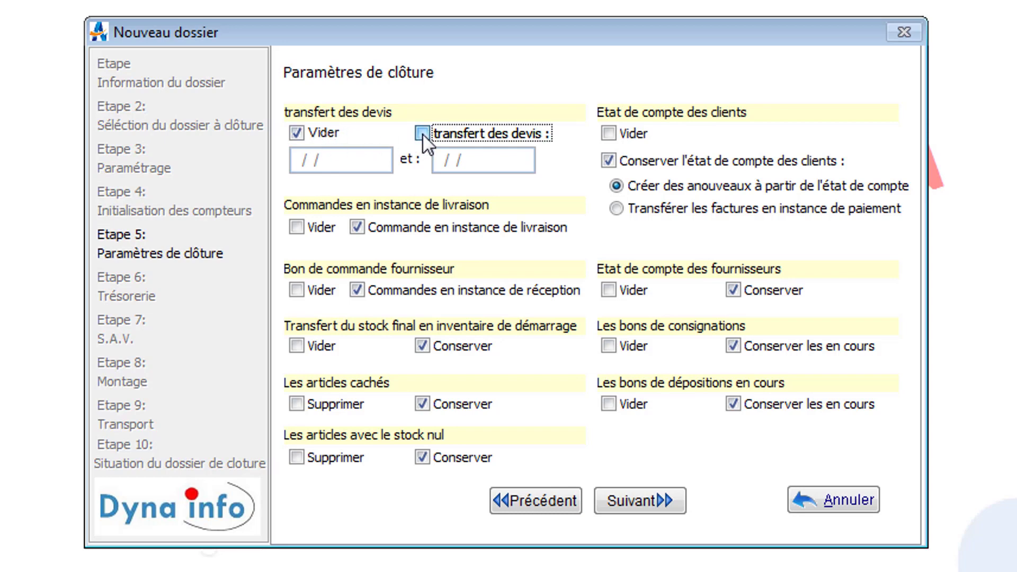
pyautogui.moveTo(344, 158); pyautogui.dragTo(273, 159)
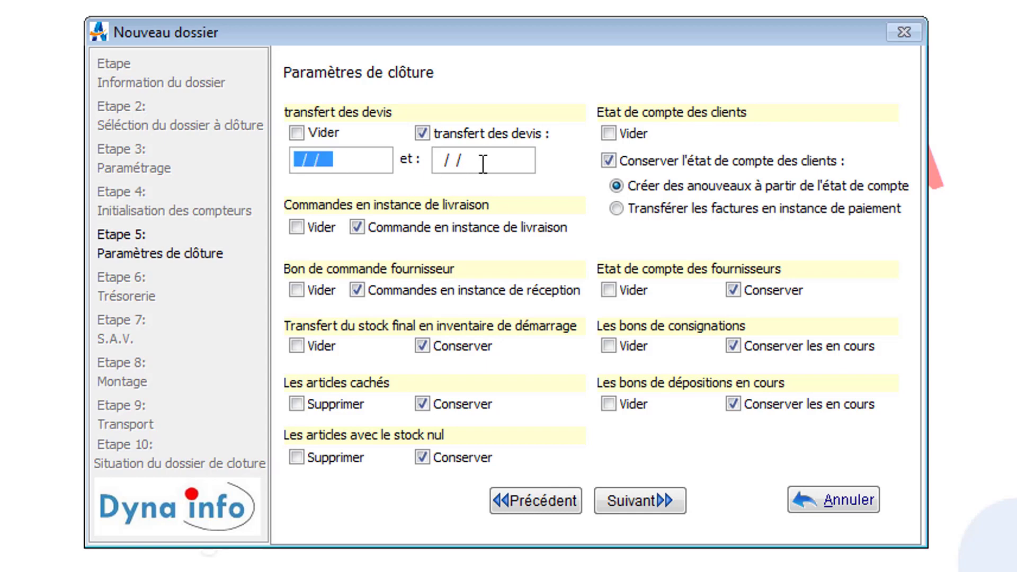
pyautogui.moveTo(481, 159); pyautogui.dragTo(422, 162)
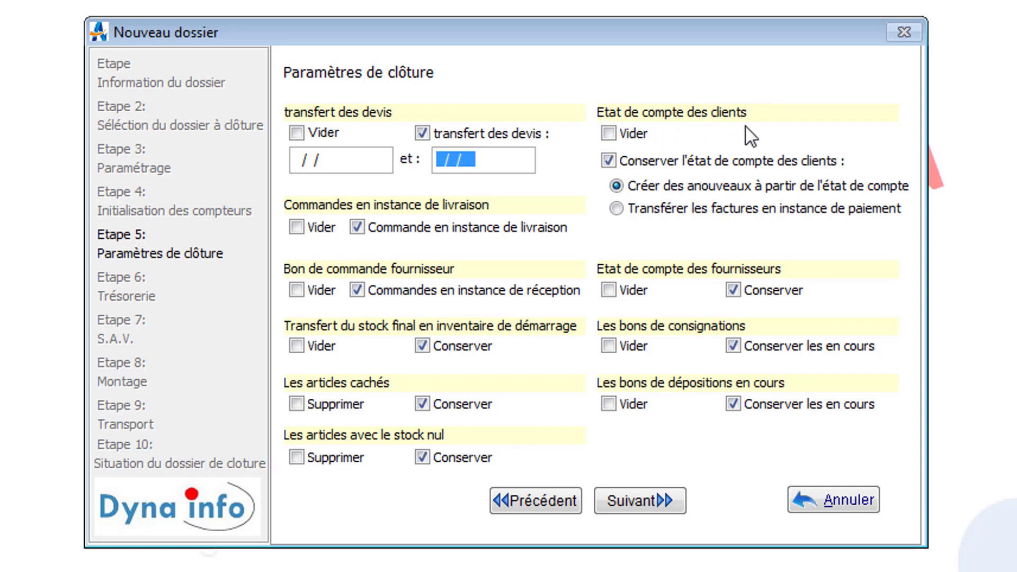
# Keep the clients' account statement with new opening balances created from it, and accept the closing parameters.
pyautogui.click(612, 138)
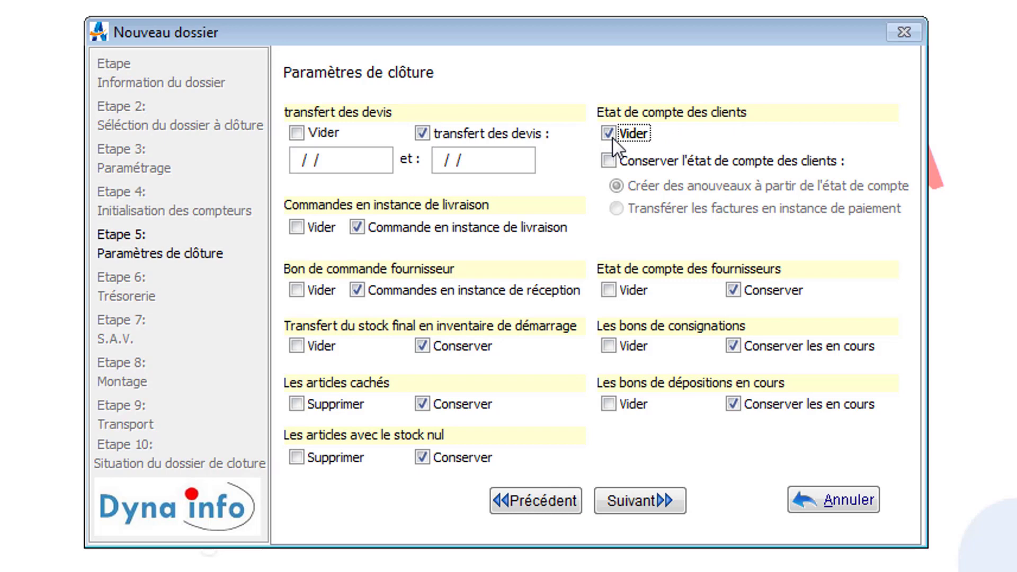
pyautogui.click(608, 161)
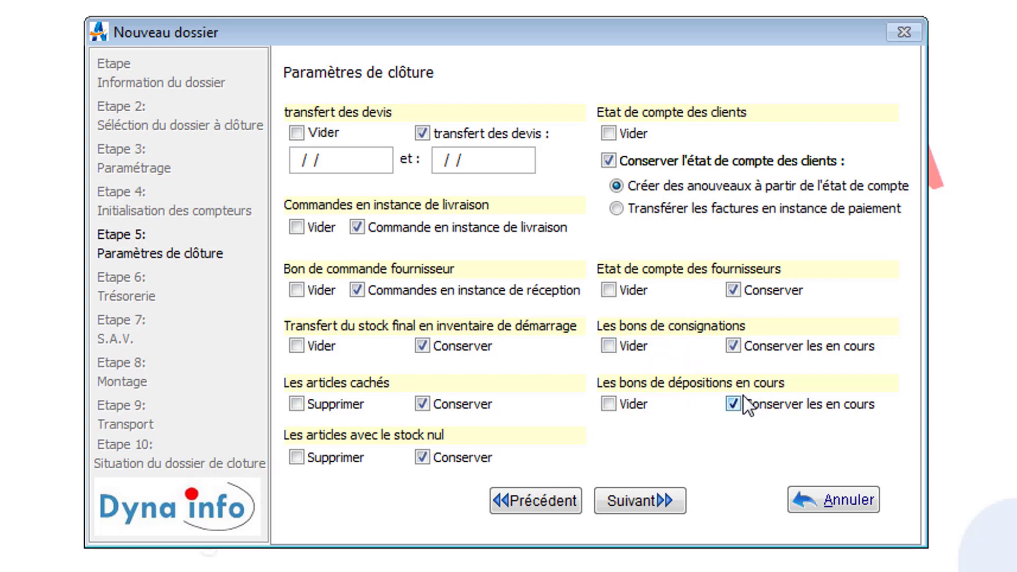
pyautogui.click(633, 506)
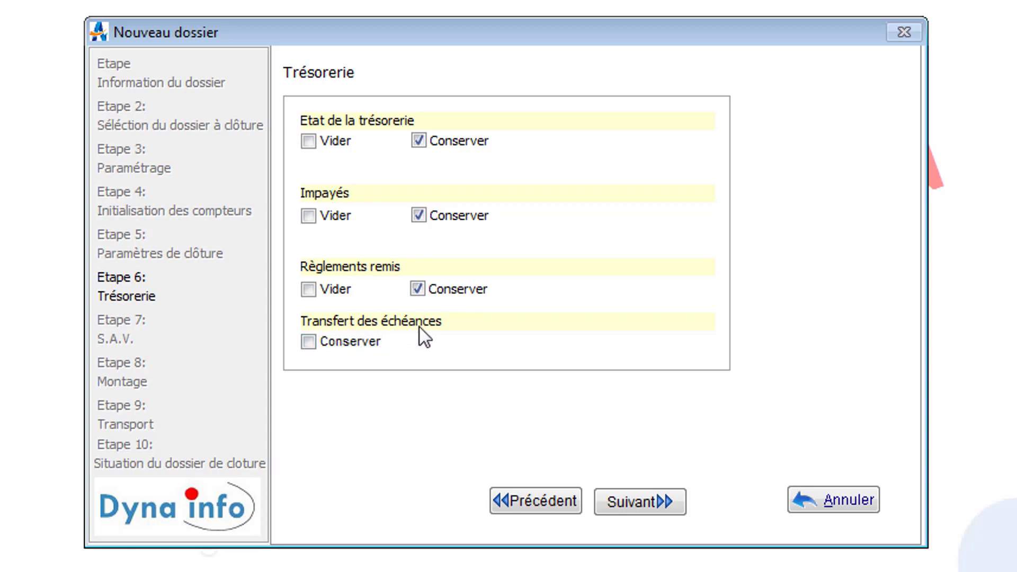
# Accept the Trésorerie settings, keep the Conserver options for S.A.V., Montage and Transport, and validate the dossier closing.
pyautogui.click(639, 508)
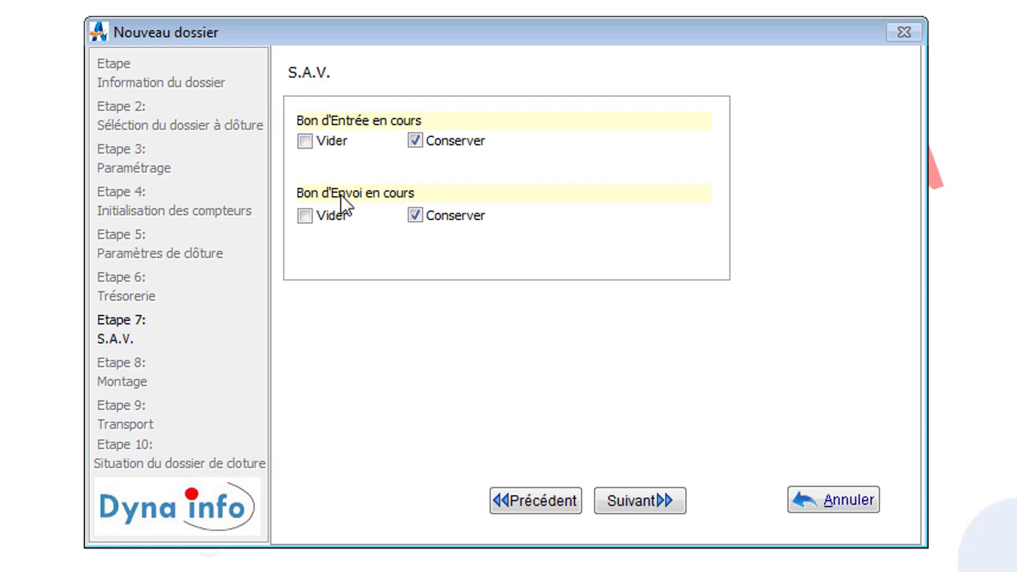
pyautogui.click(413, 212)
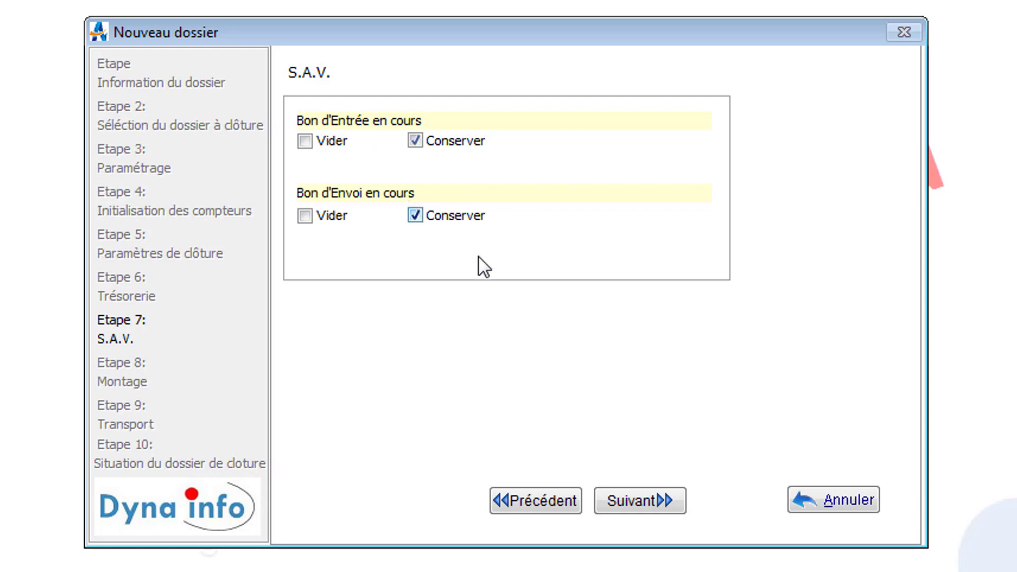
pyautogui.click(632, 500)
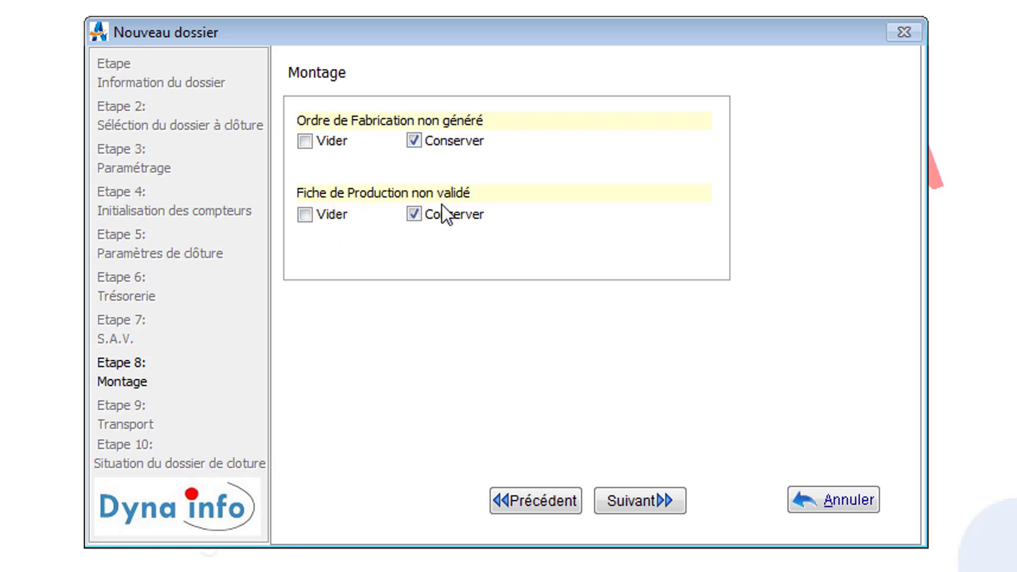
pyautogui.click(641, 501)
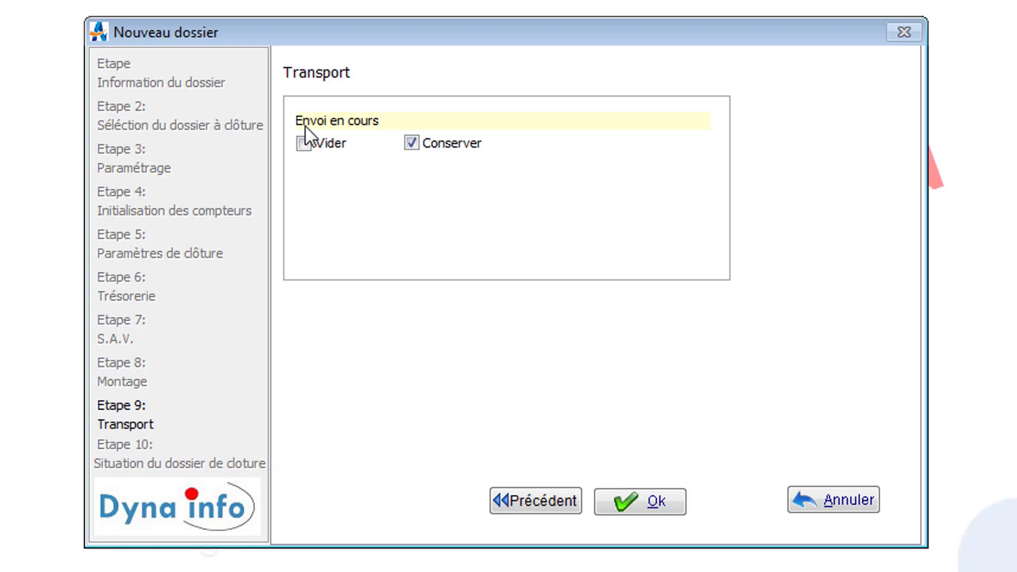
pyautogui.click(626, 509)
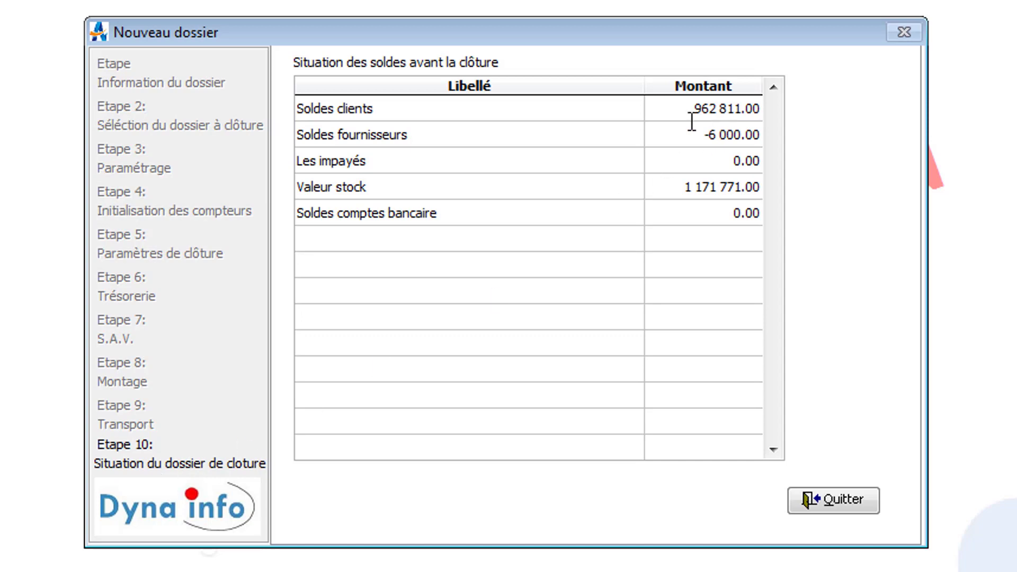
# Review the pre-closing amounts for client balances, supplier balances, unpaid items and stock value.
pyautogui.click(680, 108)
pyautogui.click(672, 134)
pyautogui.click(671, 160)
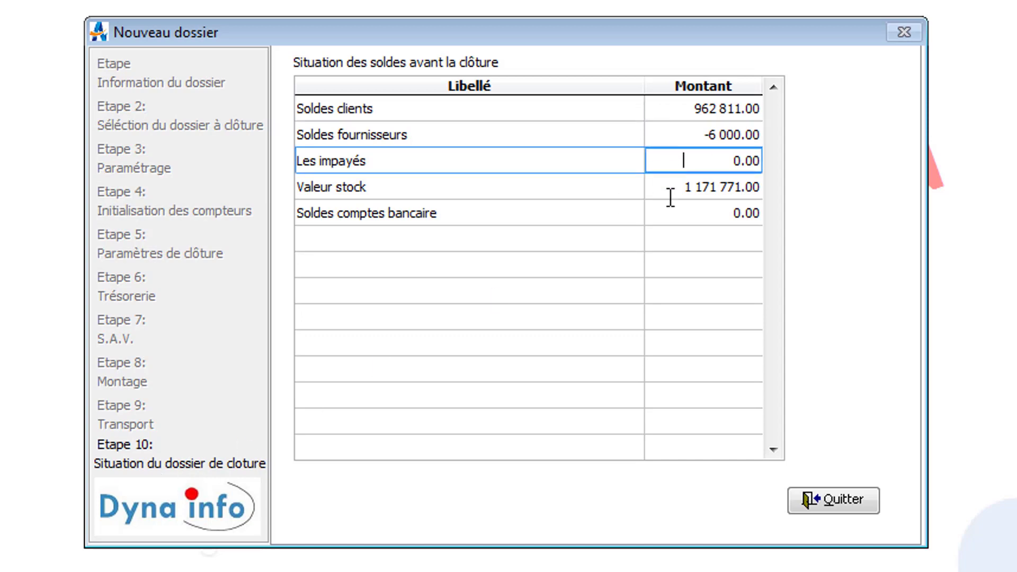
pyautogui.click(668, 188)
pyautogui.click(676, 109)
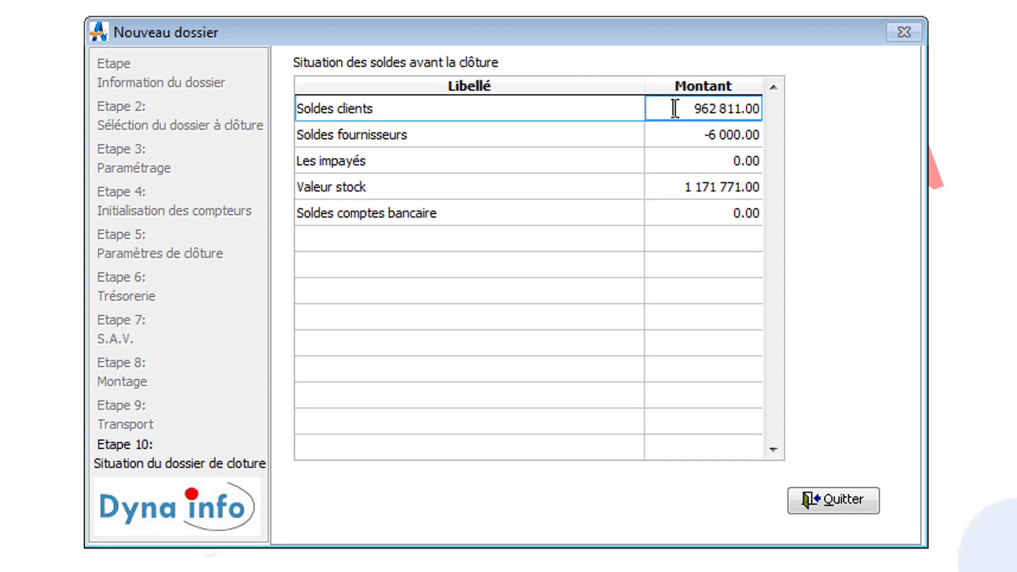
# Check the pre-closing amounts from supplier balances through bank account balances, and quit the Nouveau dossier wizard.
pyautogui.click(674, 135)
pyautogui.moveTo(685, 163); pyautogui.dragTo(757, 154)
pyautogui.click(659, 186)
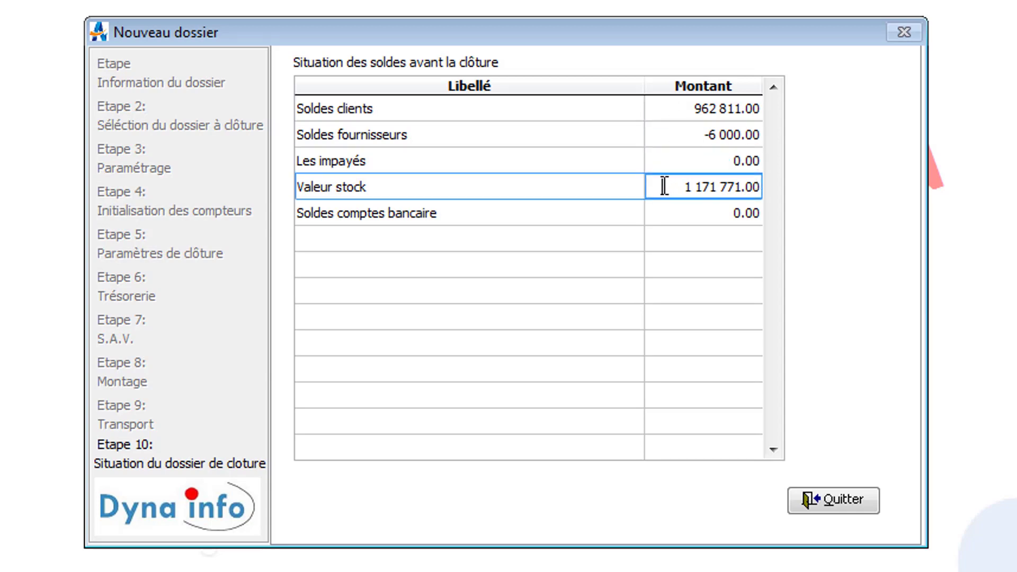
pyautogui.moveTo(659, 186); pyautogui.dragTo(736, 204)
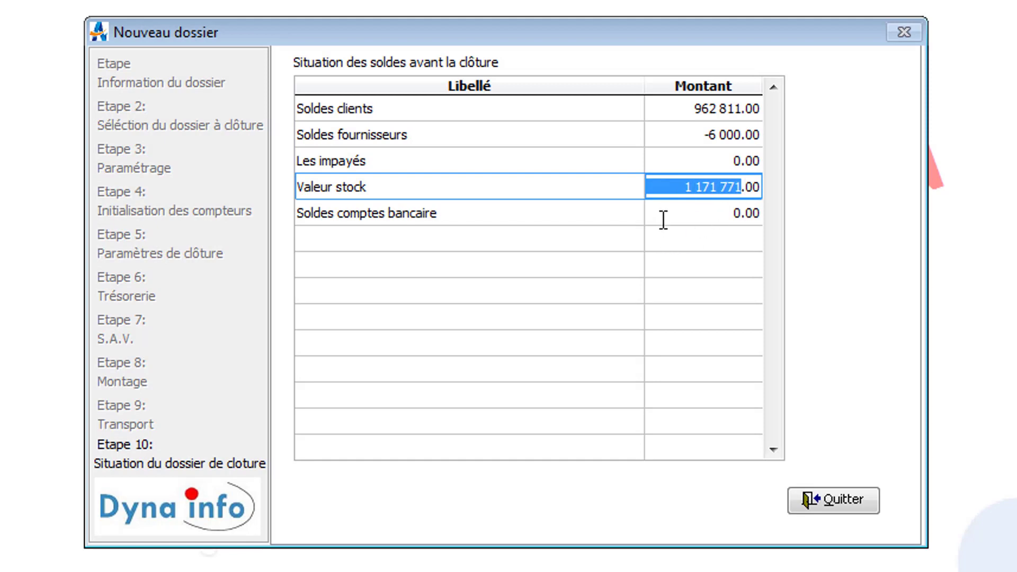
pyautogui.moveTo(668, 215); pyautogui.dragTo(775, 208)
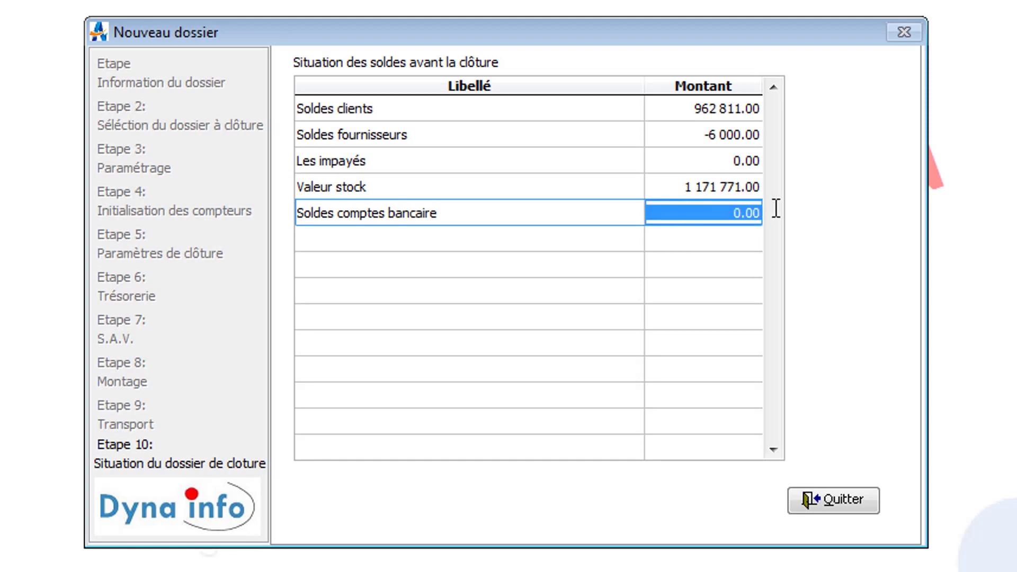
pyautogui.click(843, 503)
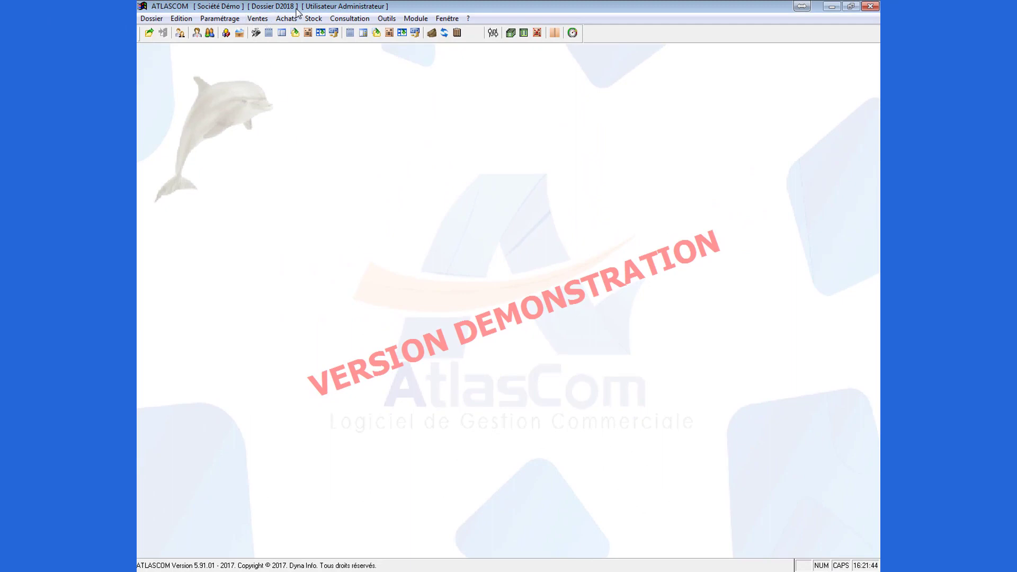
# Close the current dossier and reopen dossier D2018 of the company Démo.
pyautogui.click(148, 19)
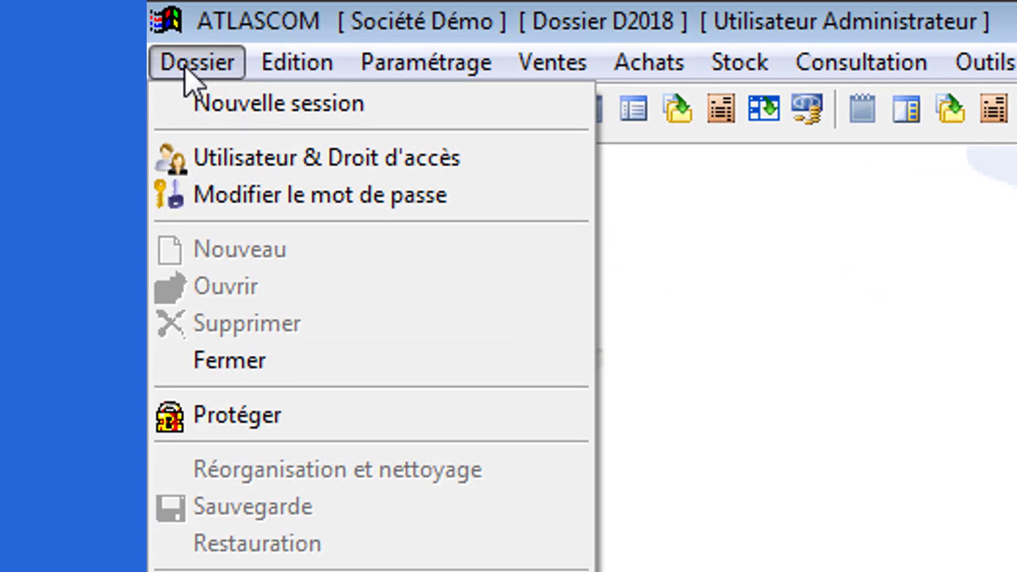
pyautogui.click(212, 358)
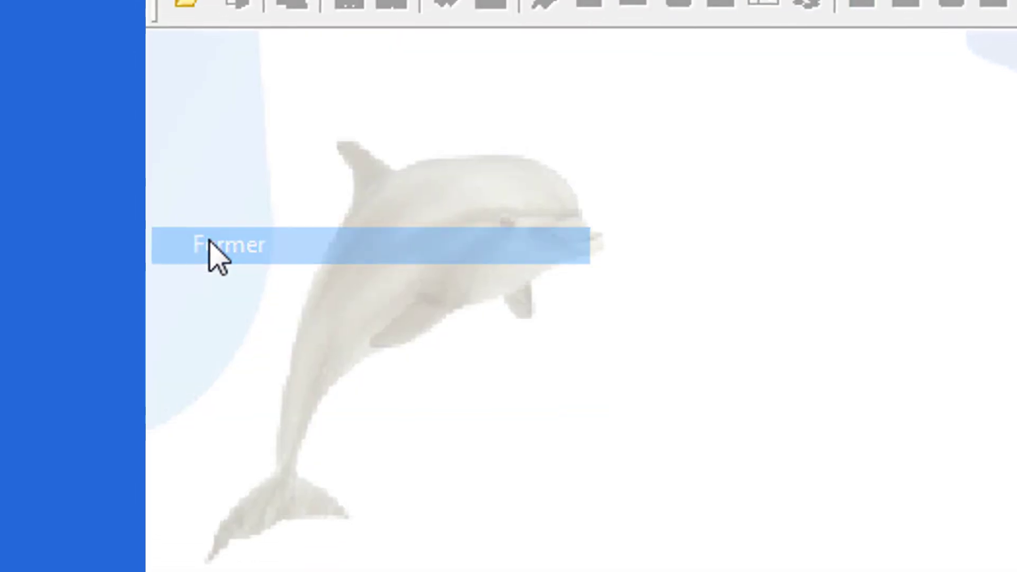
pyautogui.click(190, 63)
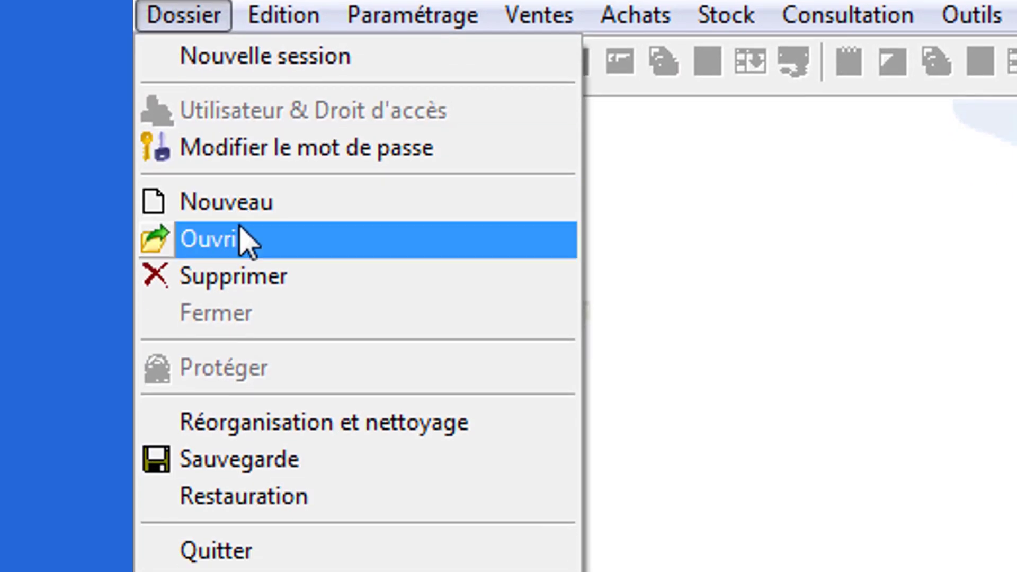
pyautogui.click(241, 241)
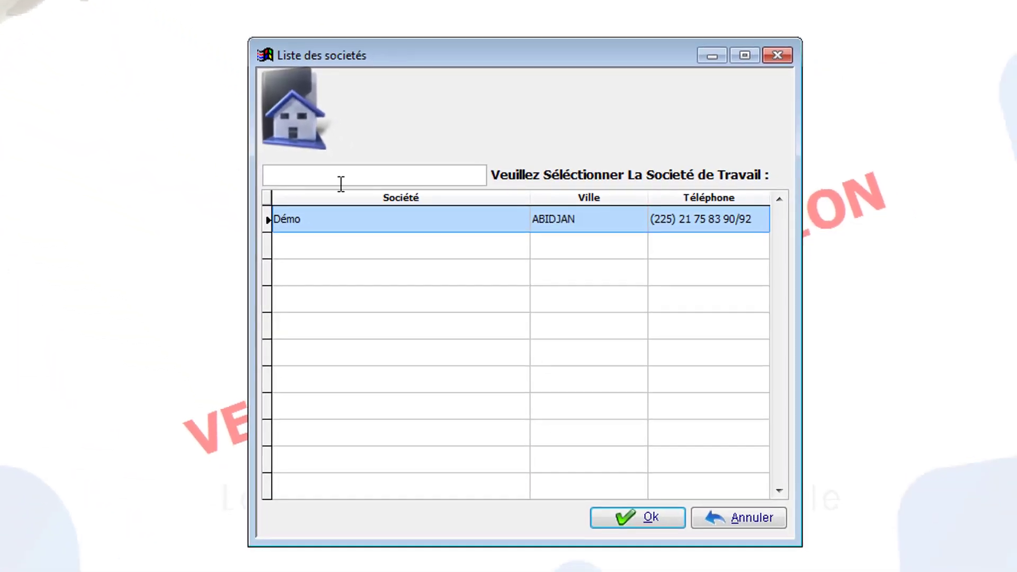
pyautogui.click(419, 226)
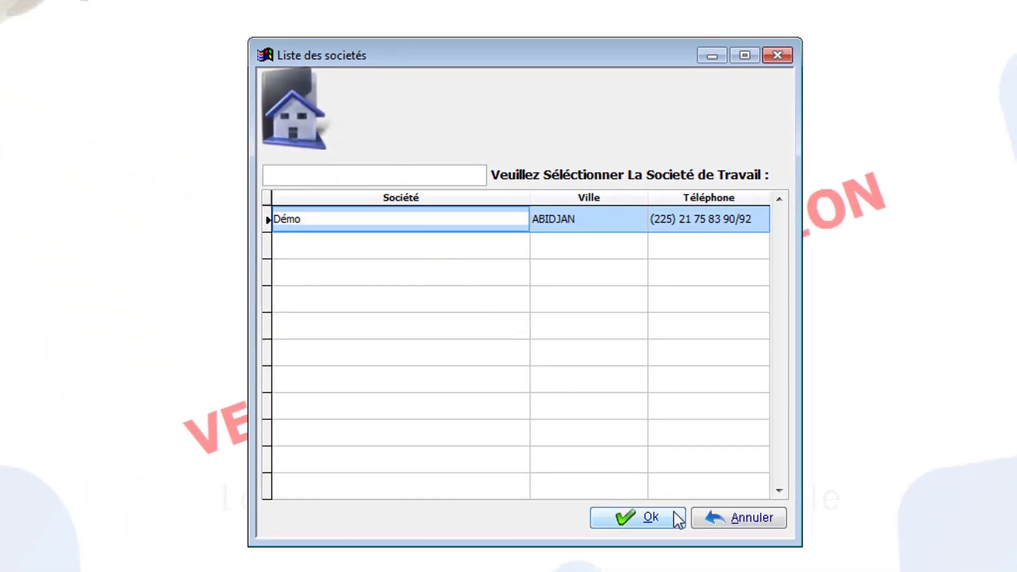
pyautogui.click(661, 517)
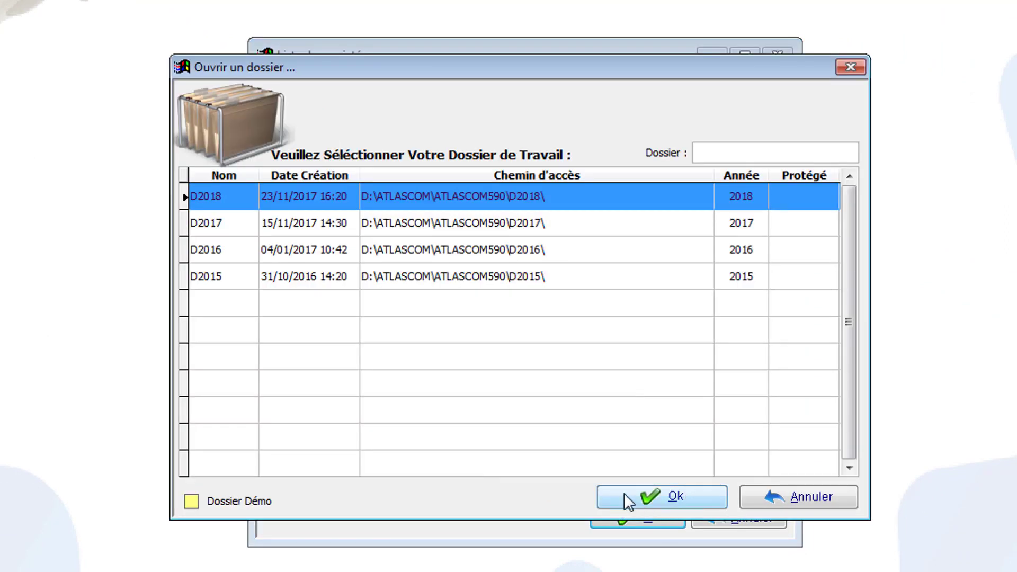
pyautogui.click(457, 220)
pyautogui.click(458, 203)
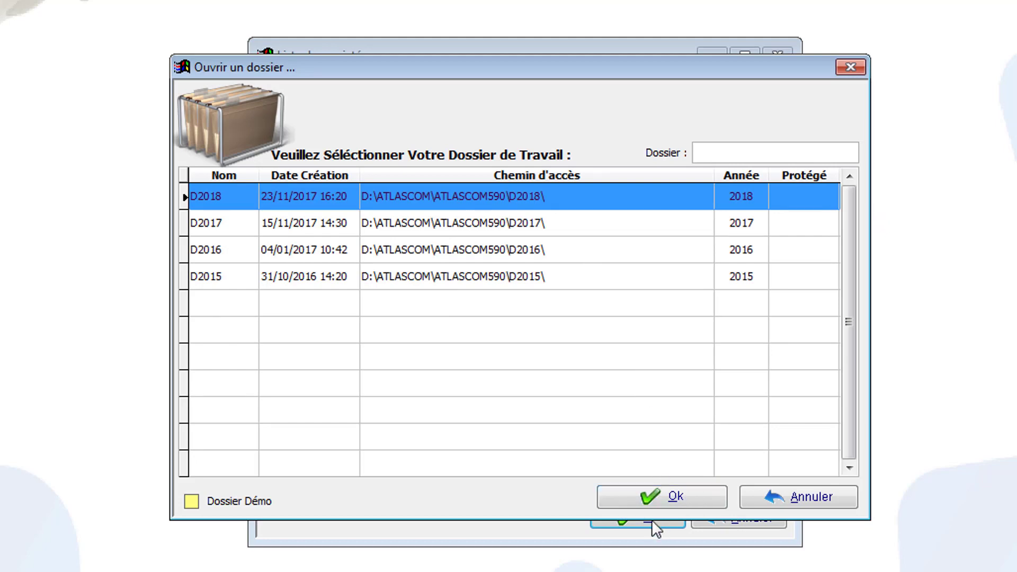
pyautogui.click(651, 497)
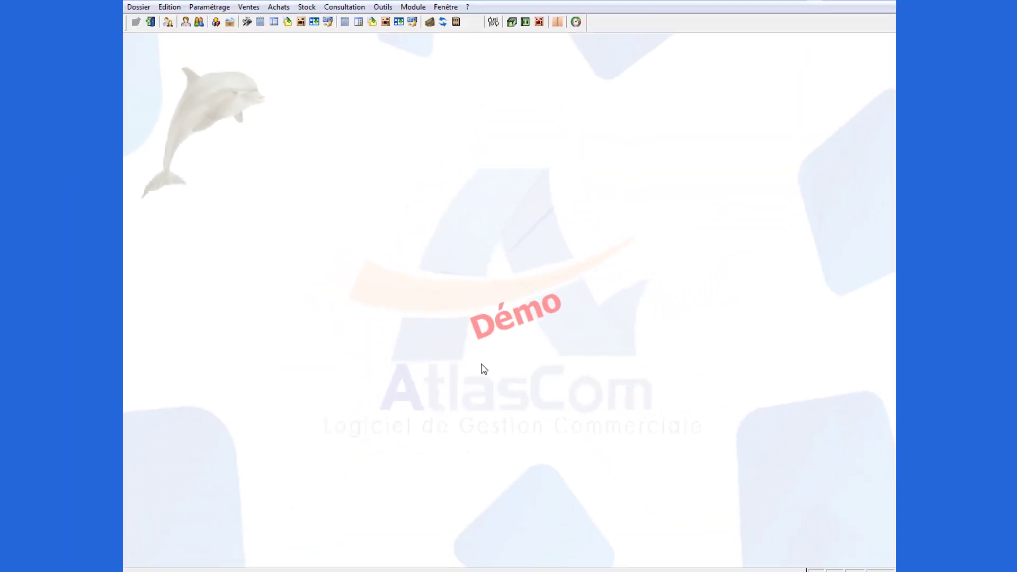